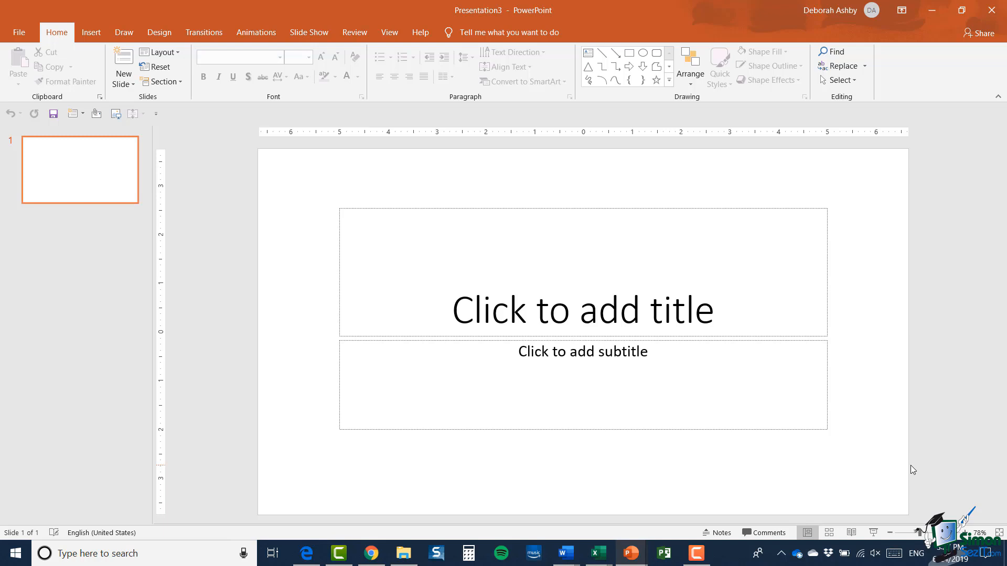
Browse the File > New templates page and search it for Business designs
click(19, 32)
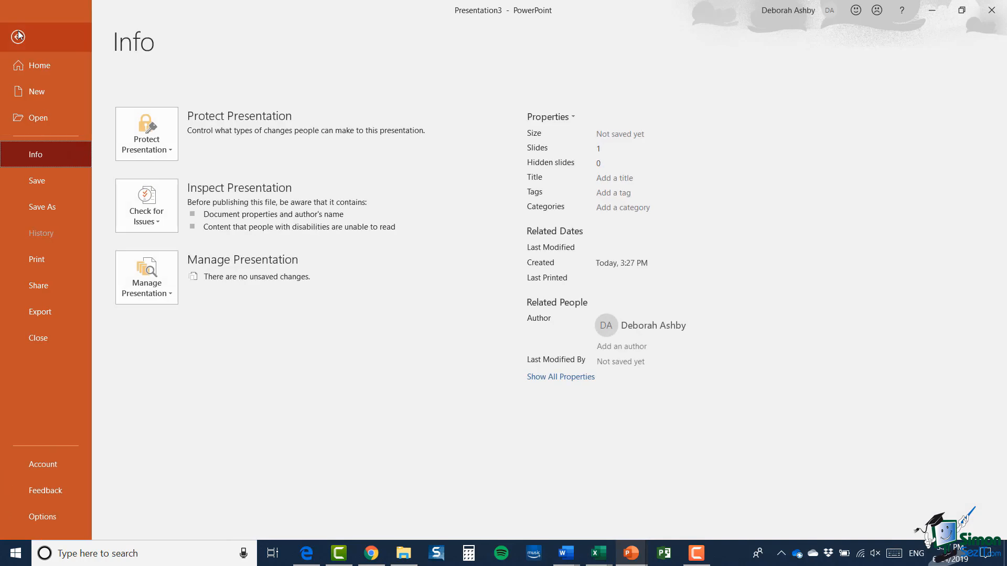
click(22, 97)
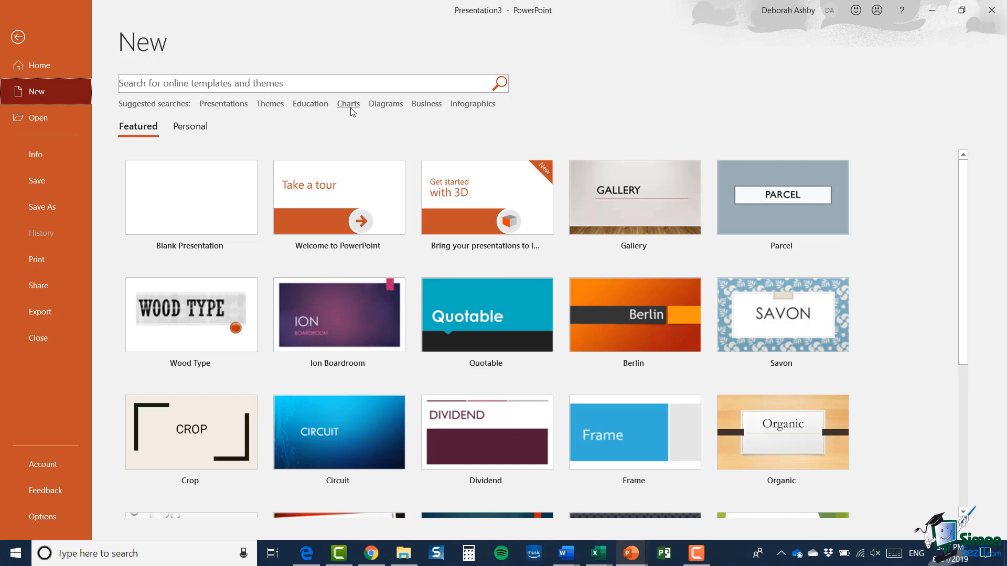
click(427, 103)
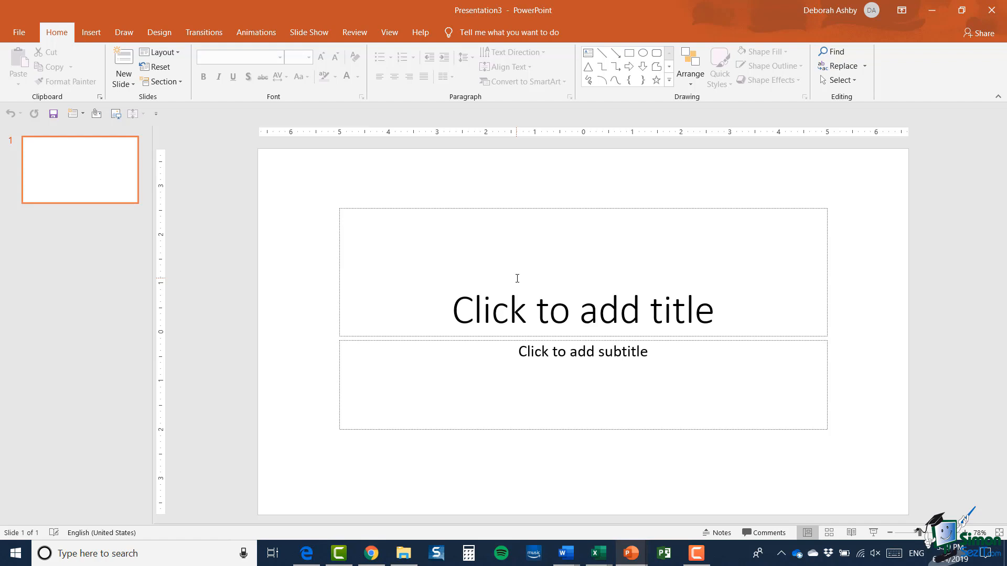
Apply the Ion theme from the Design themes gallery to the title slide
click(157, 31)
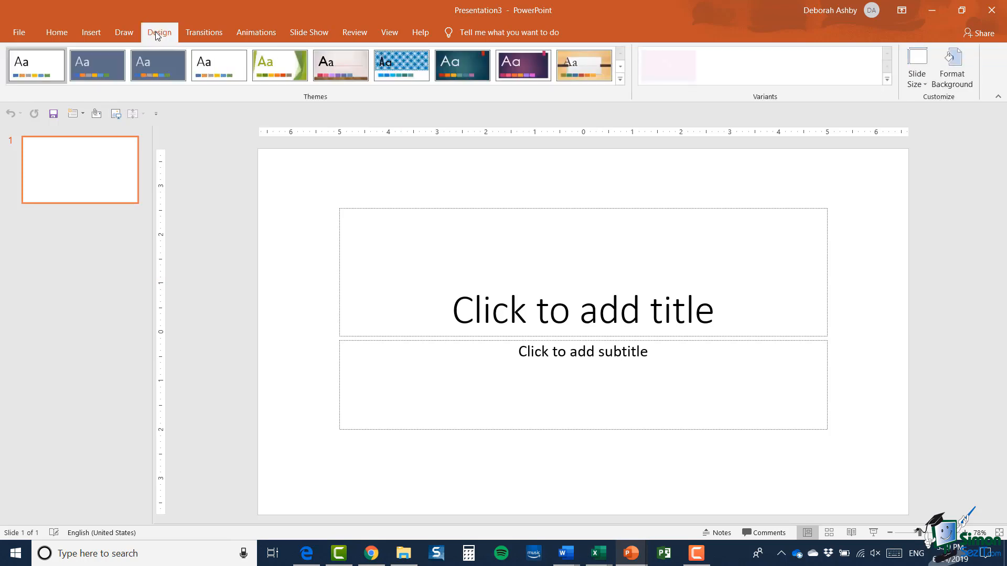
click(620, 82)
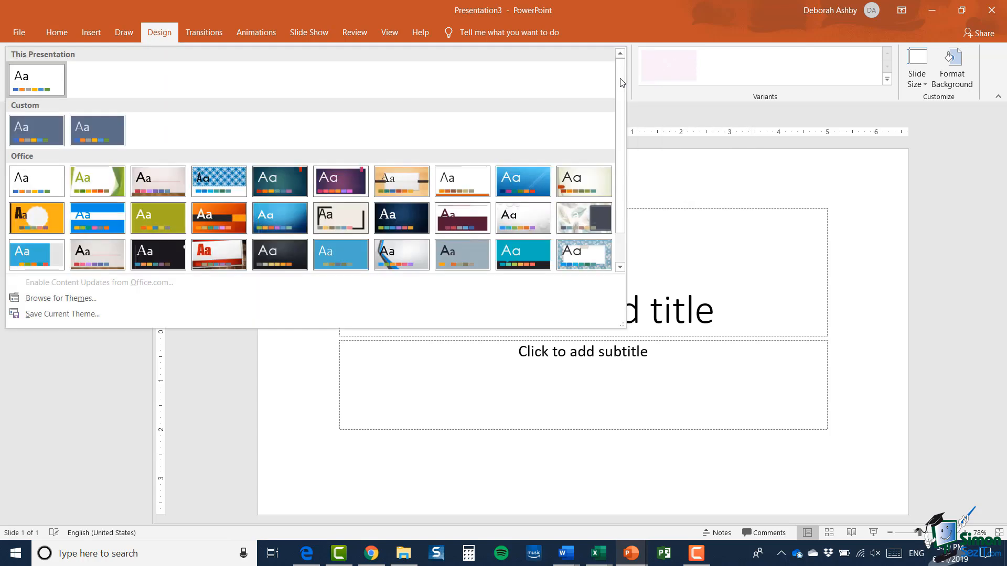
drag(620, 84, 628, 132)
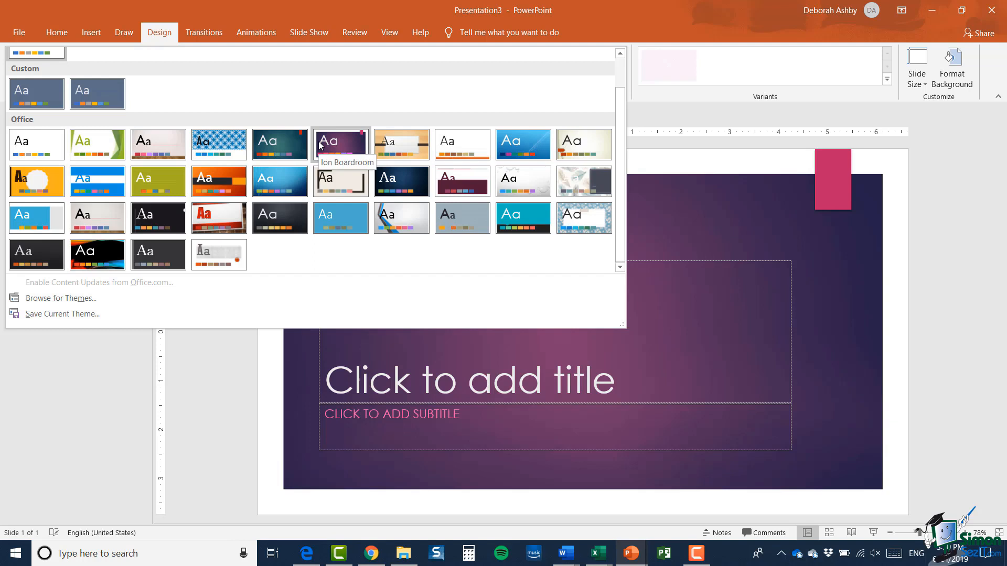
click(273, 148)
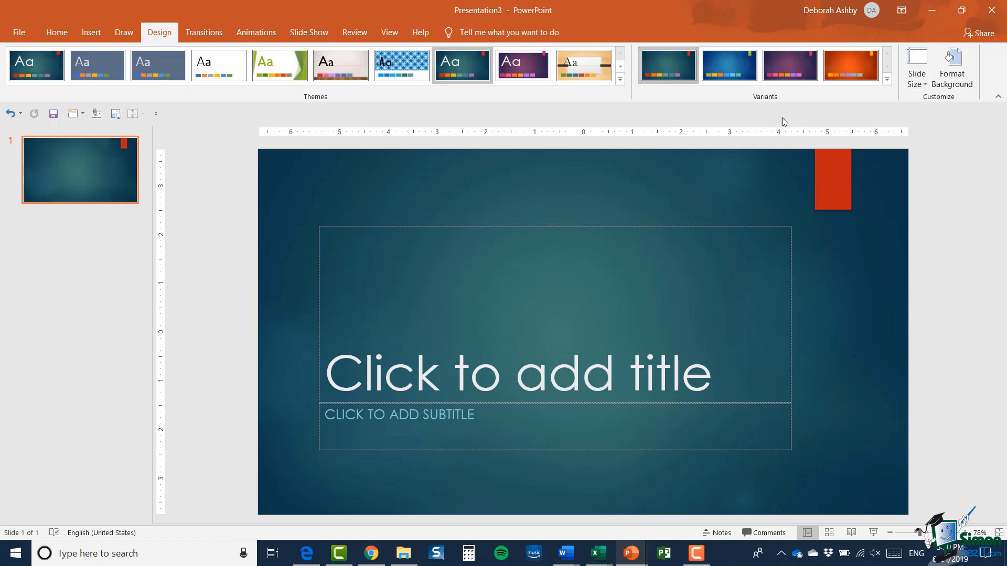
Apply the purple colour variant of the Ion theme to the slide
click(888, 81)
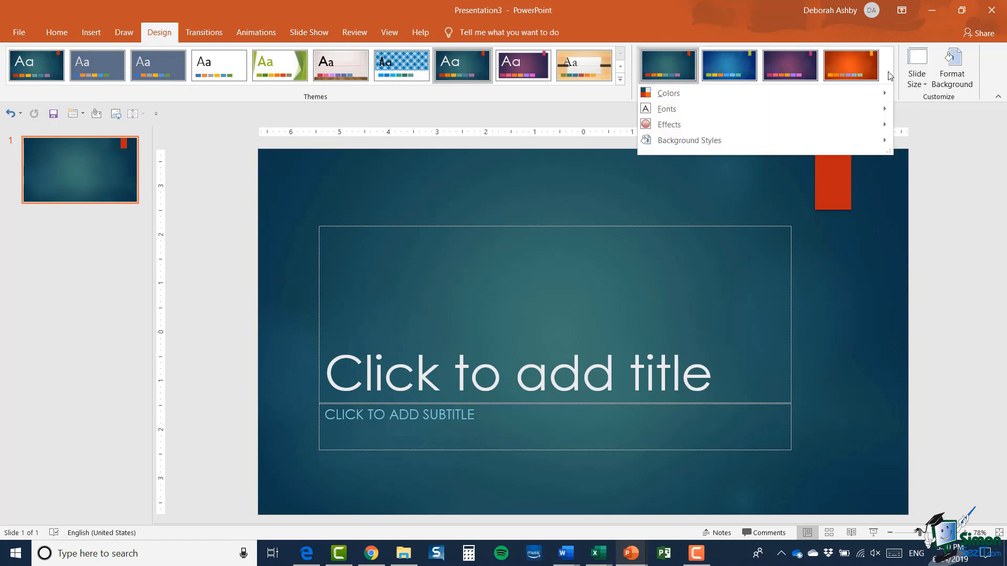
click(929, 125)
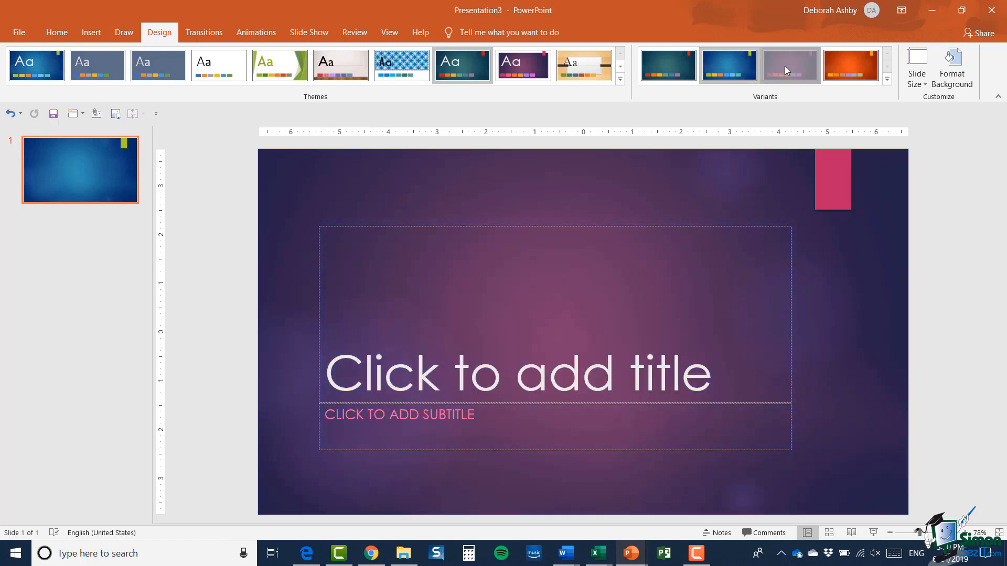
click(784, 66)
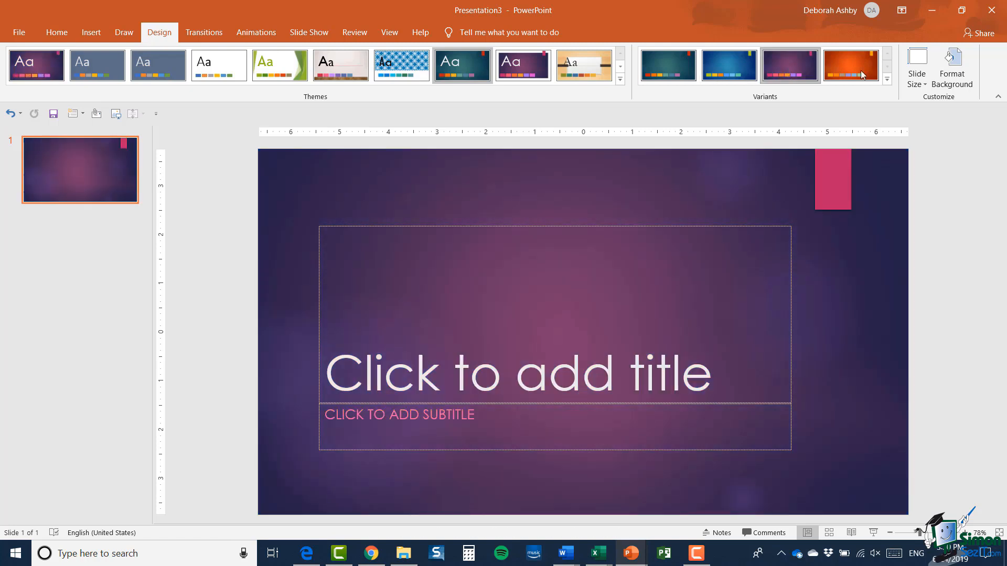
Switch the slide to the blue colour variant from the variants' colour choices
click(887, 80)
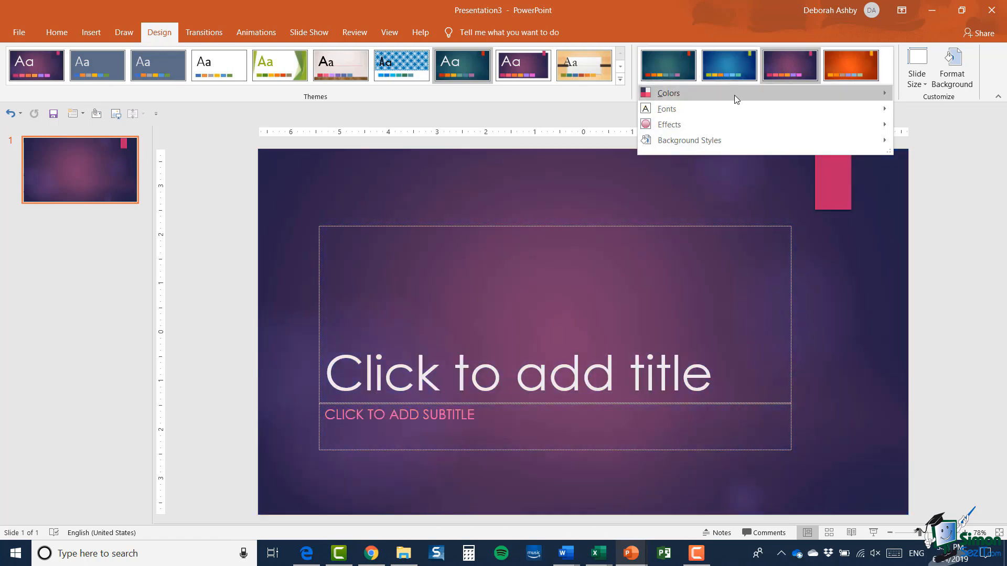
click(734, 95)
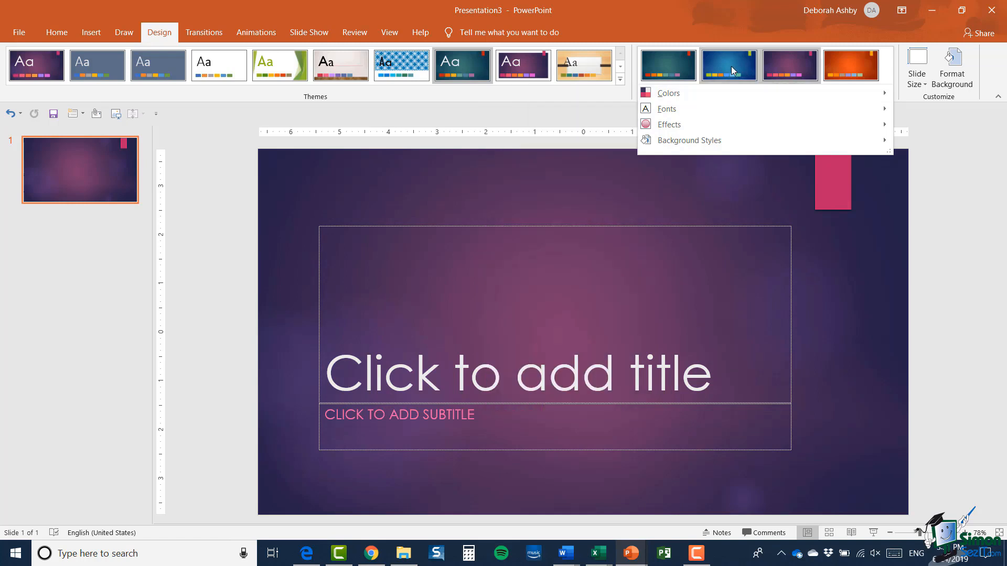
click(731, 67)
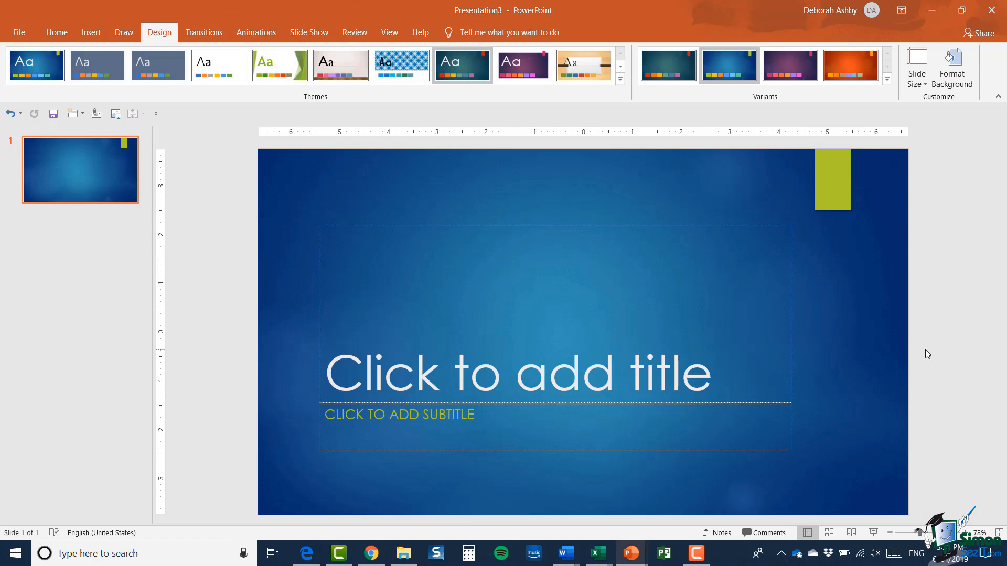
Create a new blank presentation from File > New
click(19, 32)
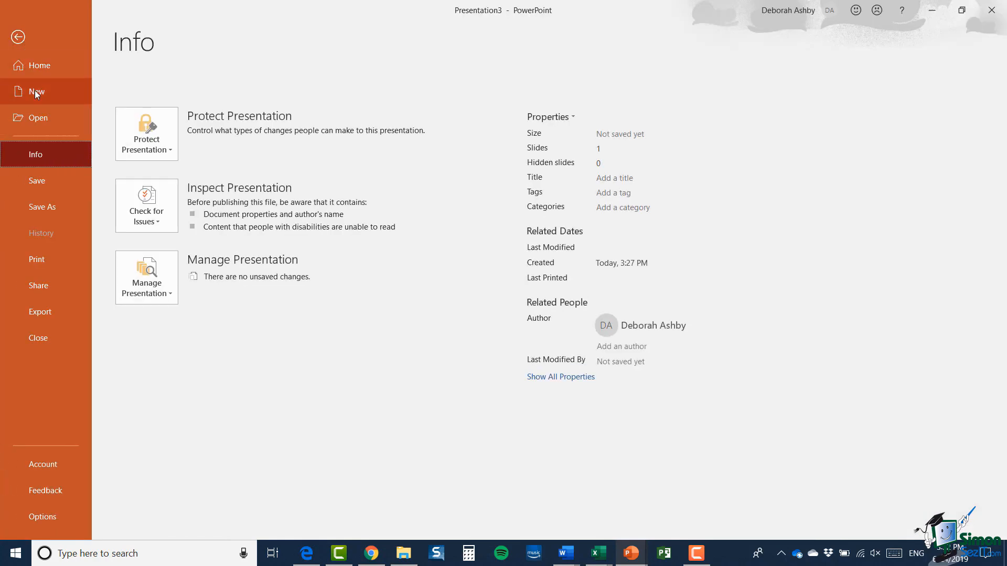
click(35, 91)
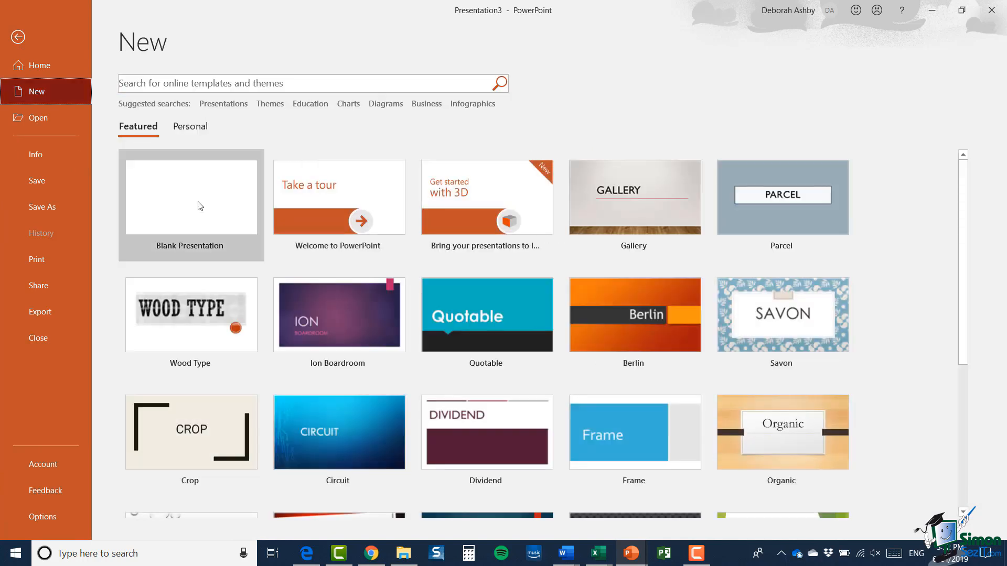
click(199, 206)
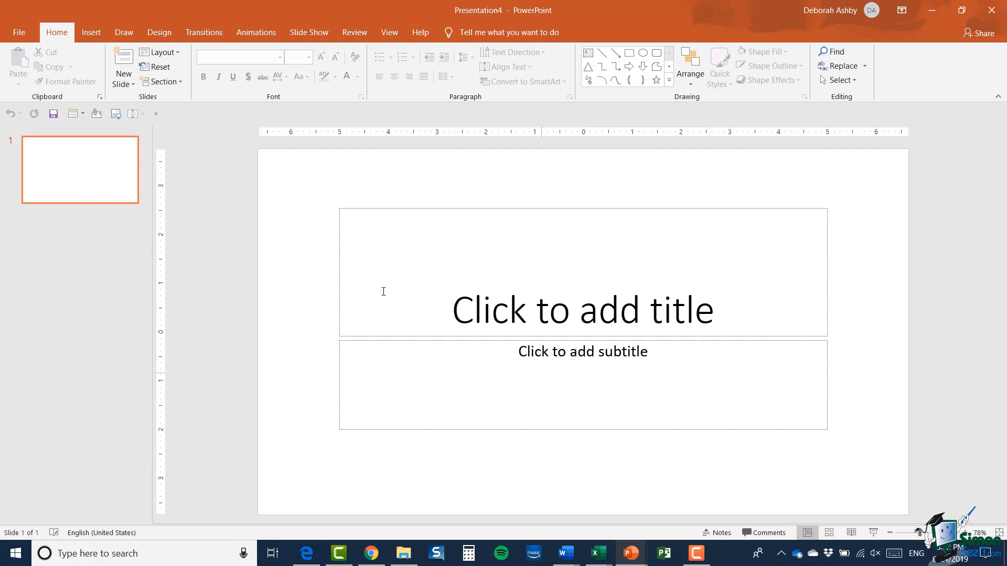
Return to the File > New templates gallery for another presentation
click(159, 32)
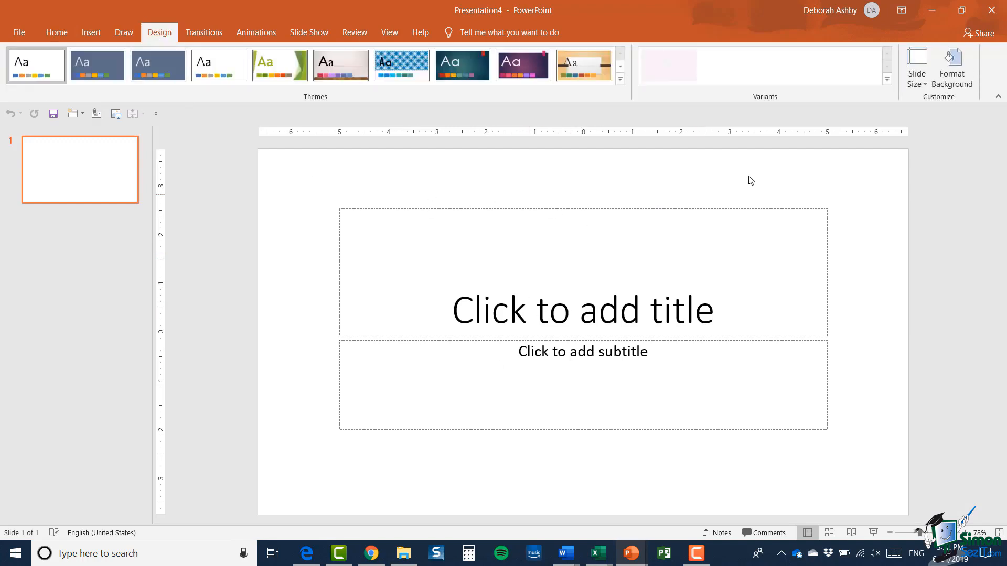
click(19, 32)
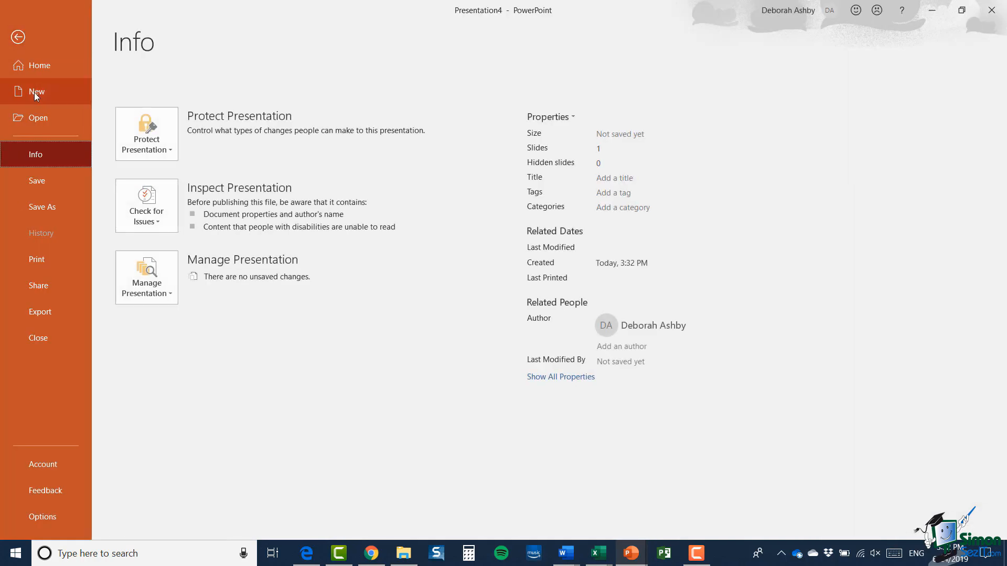
click(34, 92)
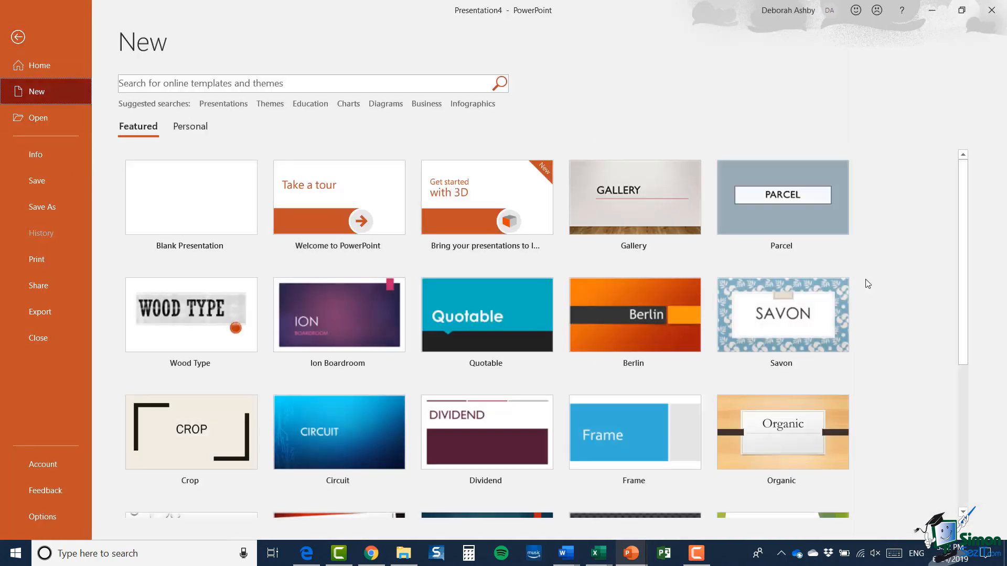